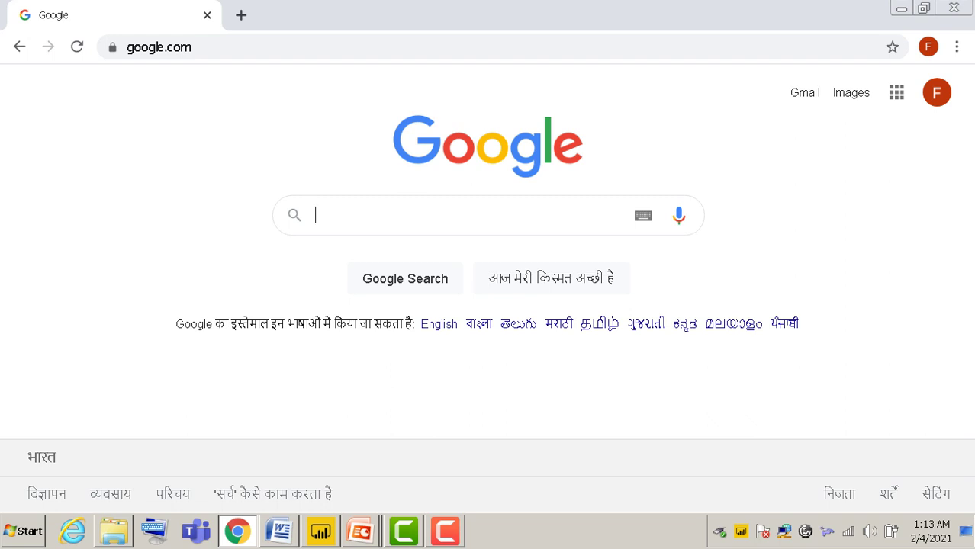
# Step: Search Google for "download powerbi desktop" and open the official Microsoft download page for Power BI Desktop
pyautogui.write('DOE')
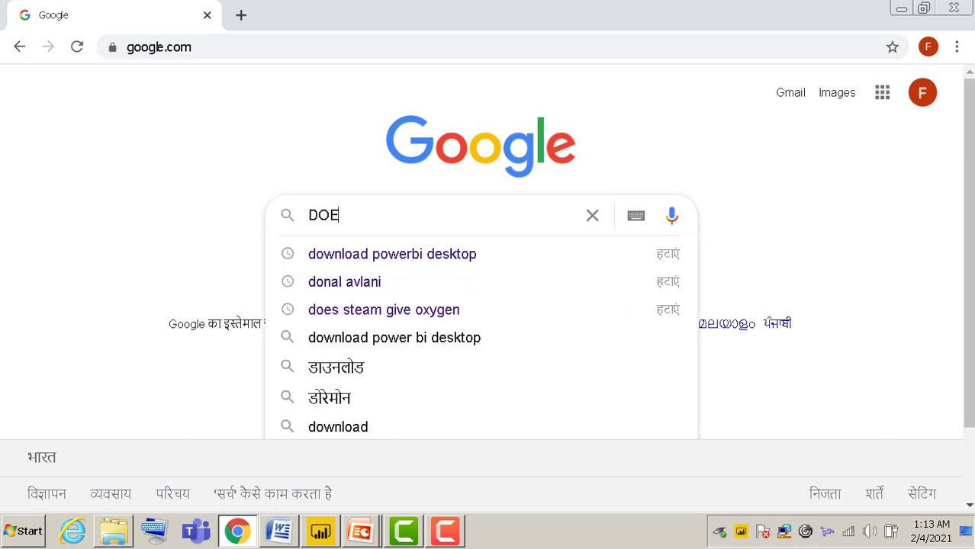
pyautogui.press('BackSpace')
pyautogui.write('WNLOAD')
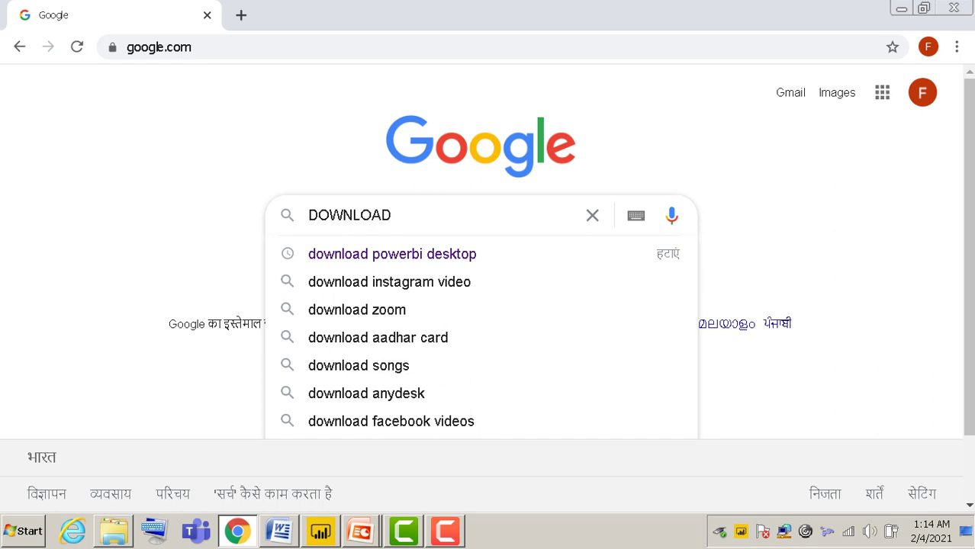
pyautogui.click(392, 254)
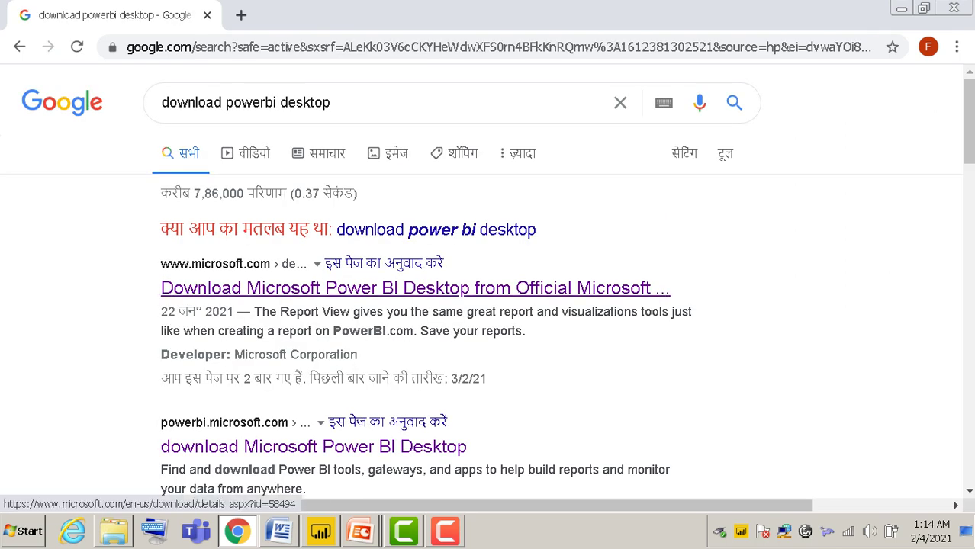
pyautogui.click(415, 288)
pyautogui.click(415, 288)
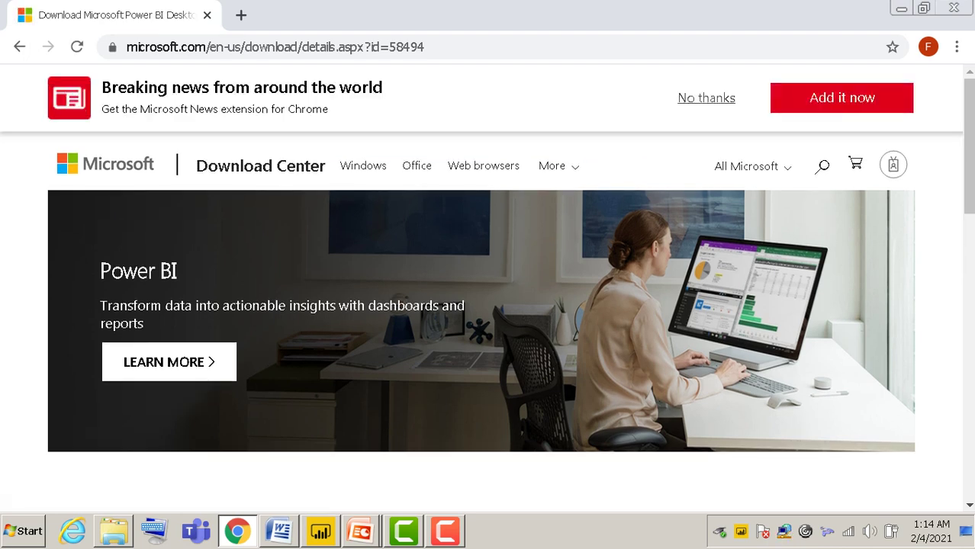
# Step: Look through the language choices for the Power BI Desktop download and highlight the product description paragraph
pyautogui.scroll(-5, 488, 289)
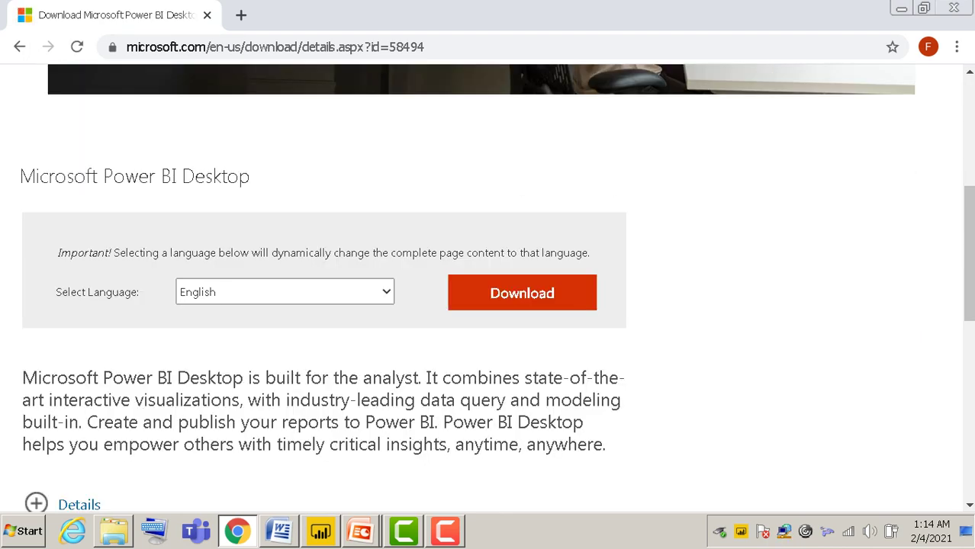
pyautogui.scroll(-2, 488, 290)
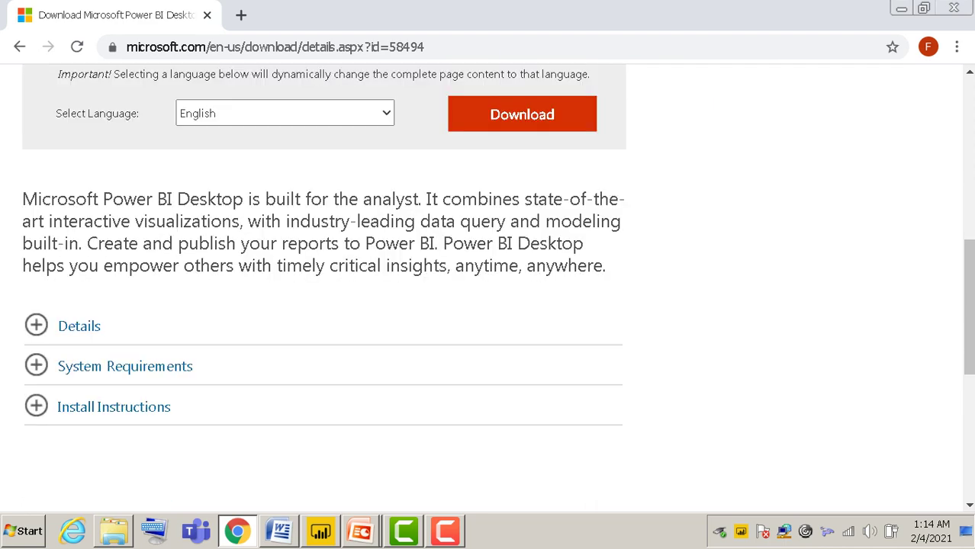
pyautogui.scroll(1, 488, 289)
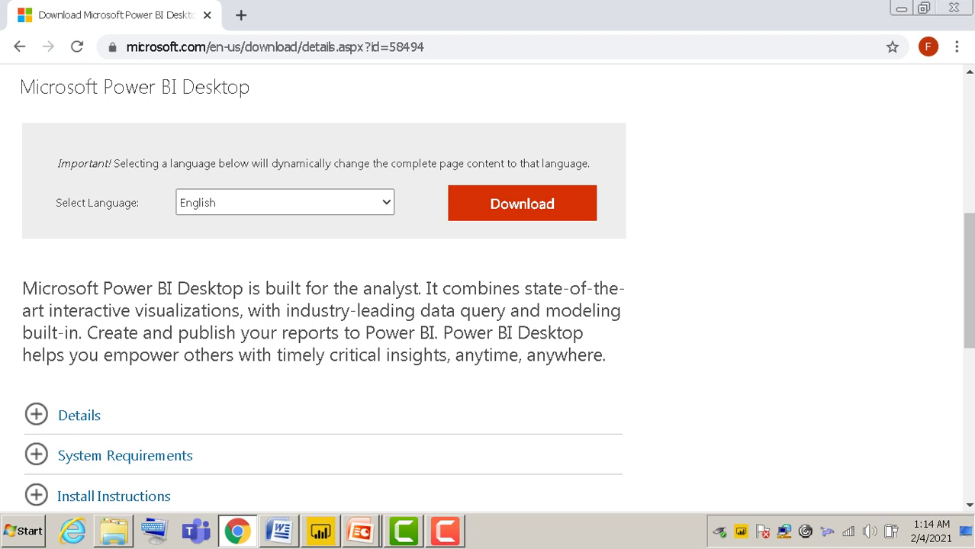
pyautogui.click(285, 202)
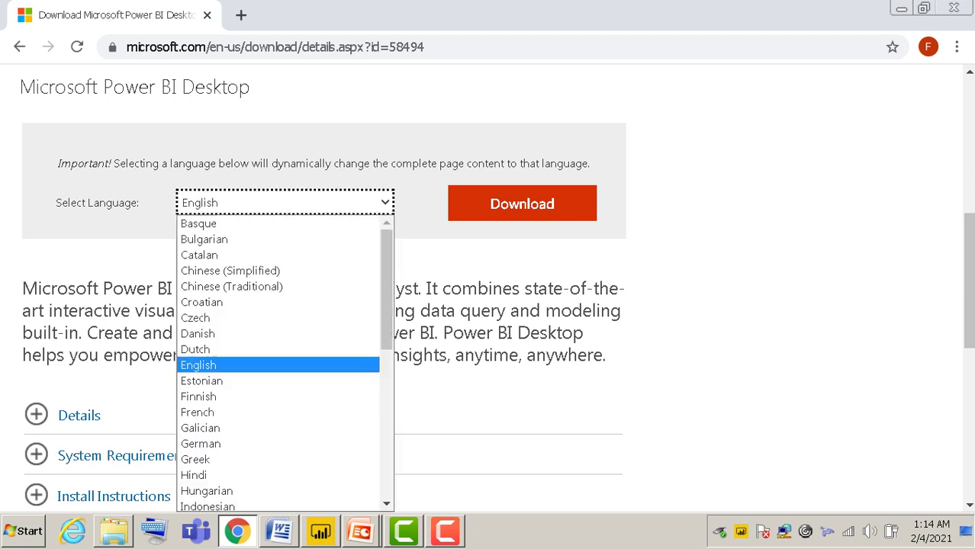
pyautogui.press('Escape')
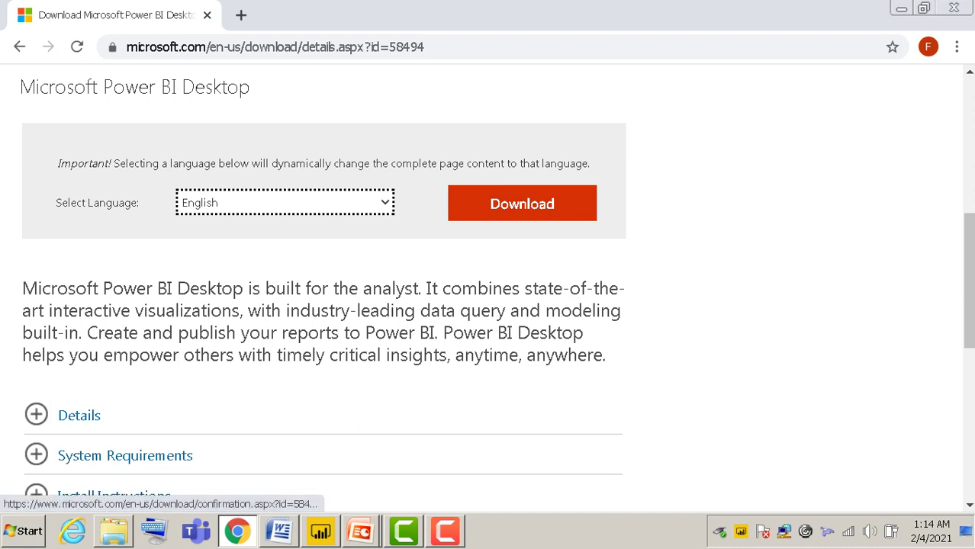
pyautogui.scroll(-1, 488, 290)
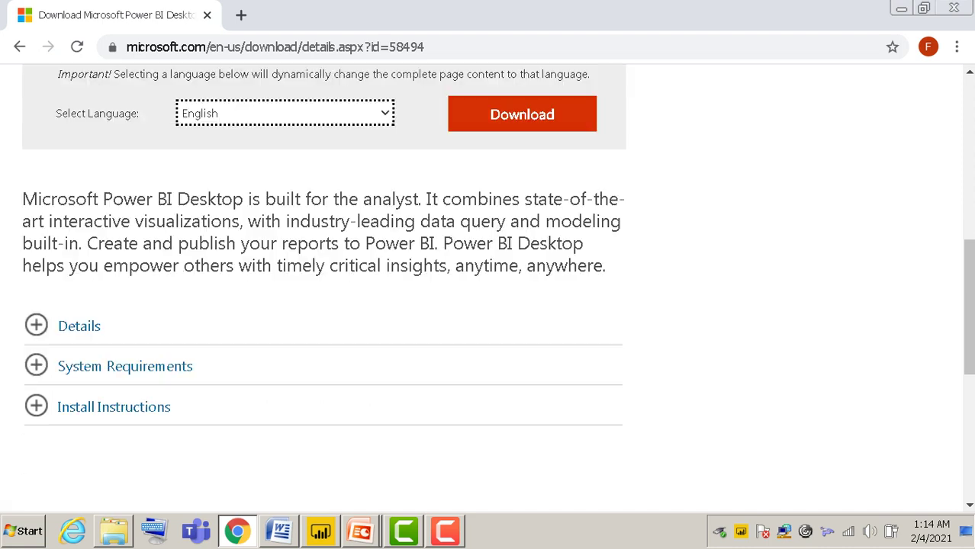
pyautogui.moveTo(22, 199); pyautogui.dragTo(606, 266)
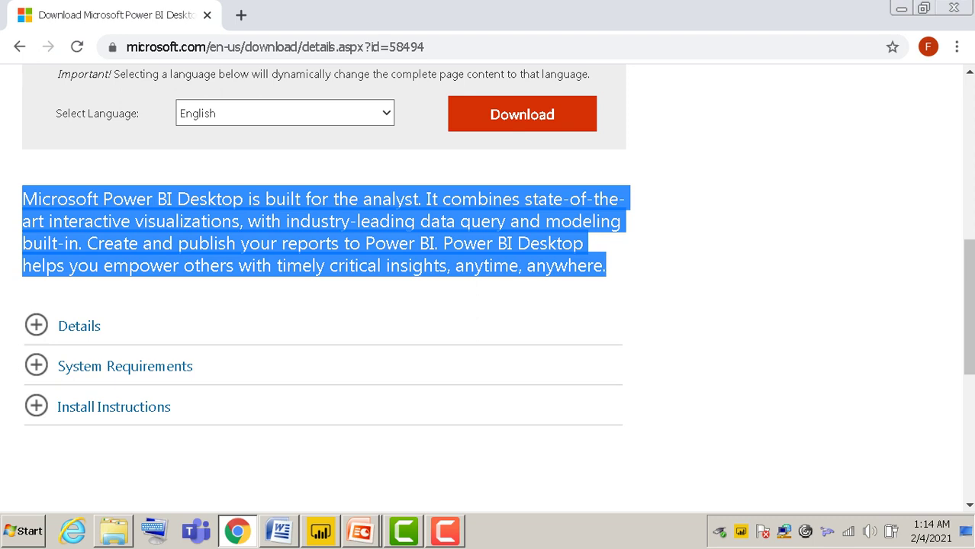
# Step: Expand the Details section of the Power BI Desktop download page
pyautogui.press('Tab')
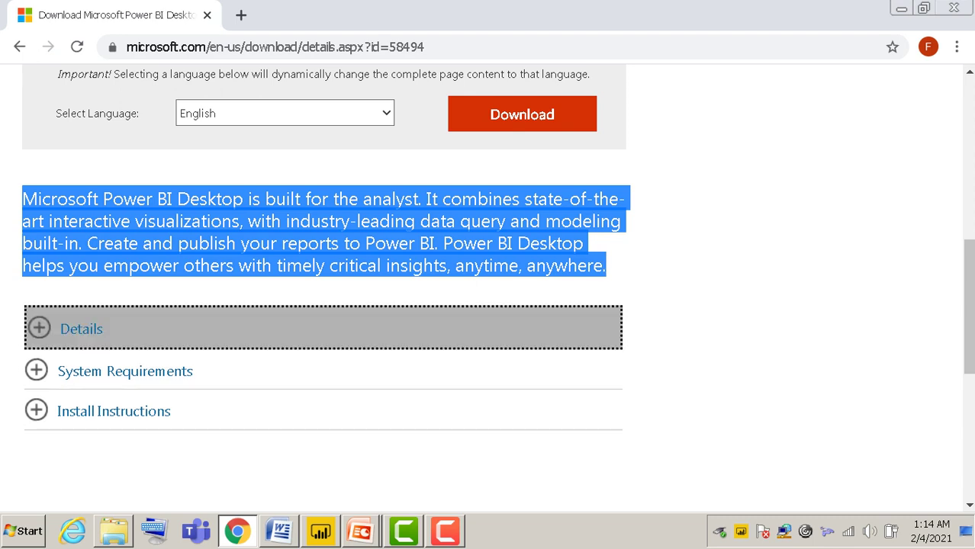
pyautogui.press('Return')
pyautogui.press('Return')
pyautogui.scroll(-1, 488, 290)
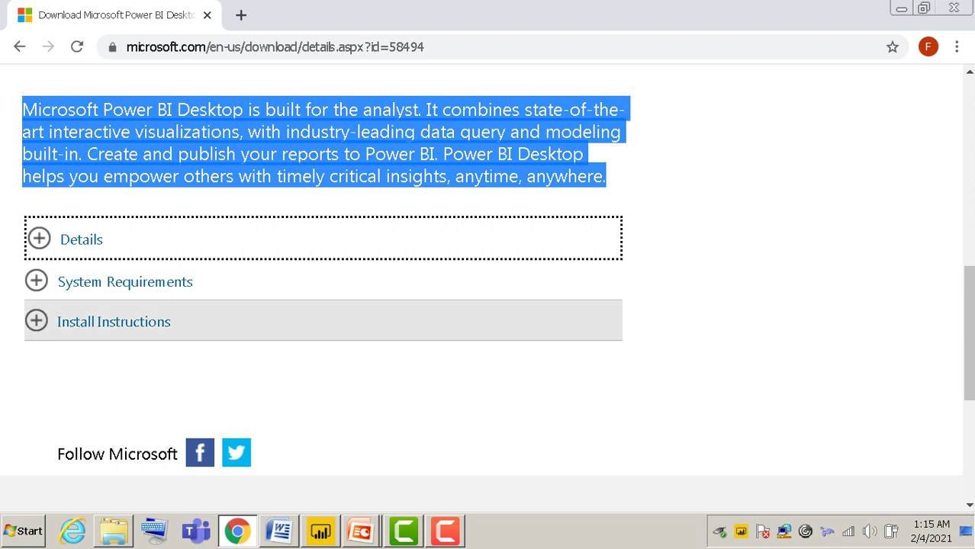
pyautogui.click(81, 239)
pyautogui.scroll(-1, 305, 240)
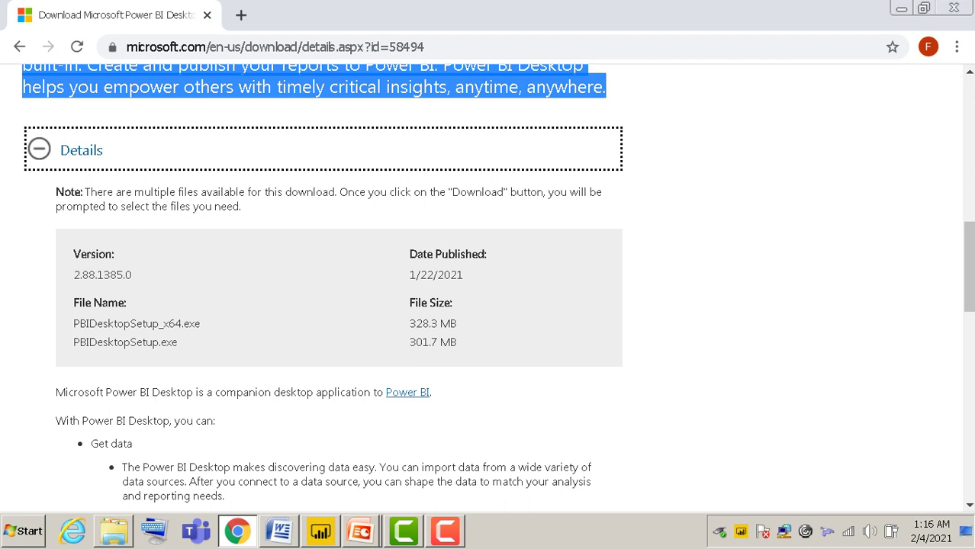
# Step: Check the version, publication date and the two setup file names in the Details section, highlighting them in turn
pyautogui.moveTo(132, 275); pyautogui.dragTo(74, 270)
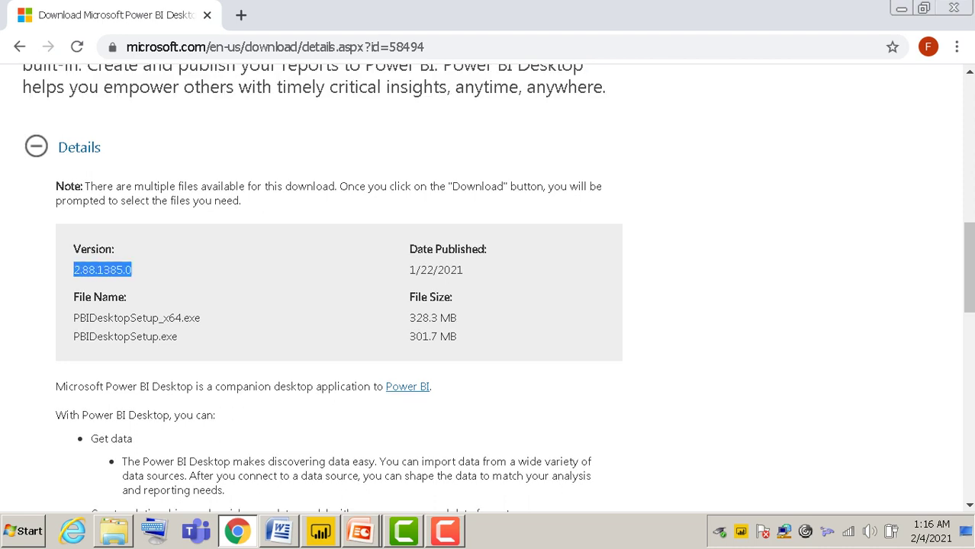
pyautogui.moveTo(463, 269); pyautogui.dragTo(73, 297)
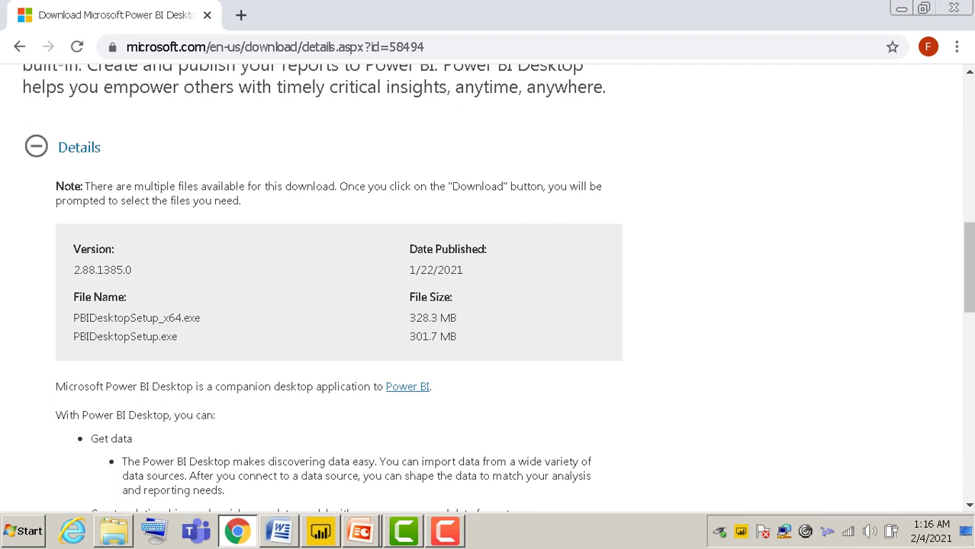
pyautogui.moveTo(73, 270); pyautogui.dragTo(132, 270)
pyautogui.moveTo(73, 296); pyautogui.dragTo(127, 296)
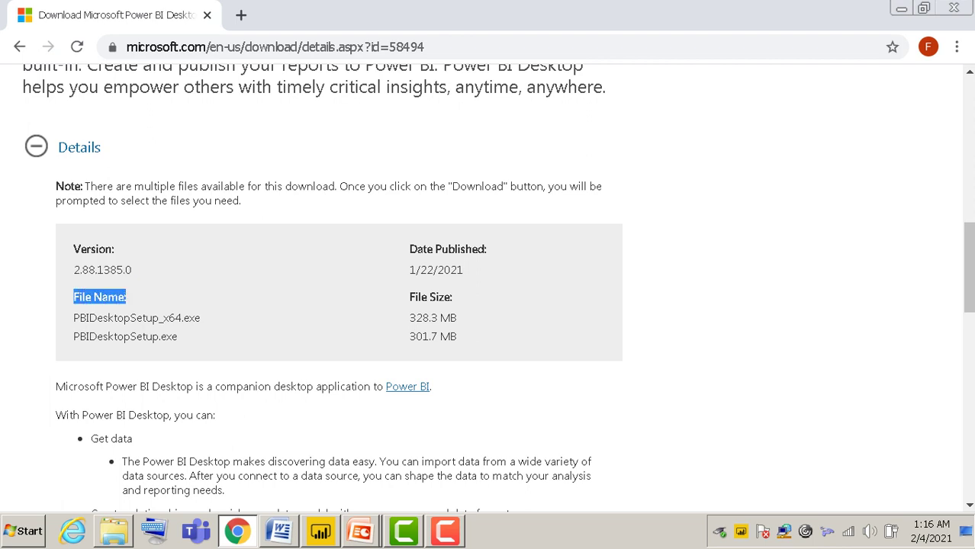
pyautogui.moveTo(74, 317); pyautogui.dragTo(201, 317)
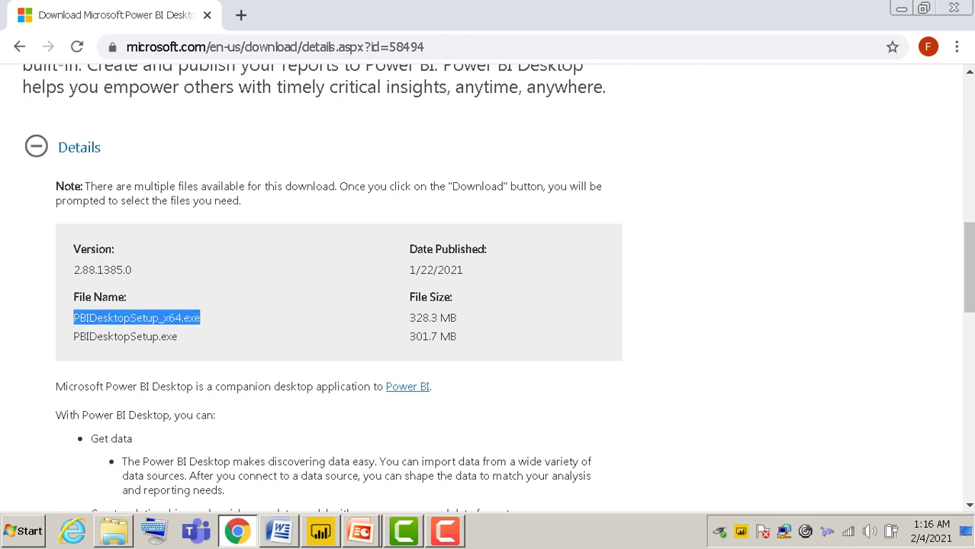
pyautogui.moveTo(73, 336); pyautogui.dragTo(178, 337)
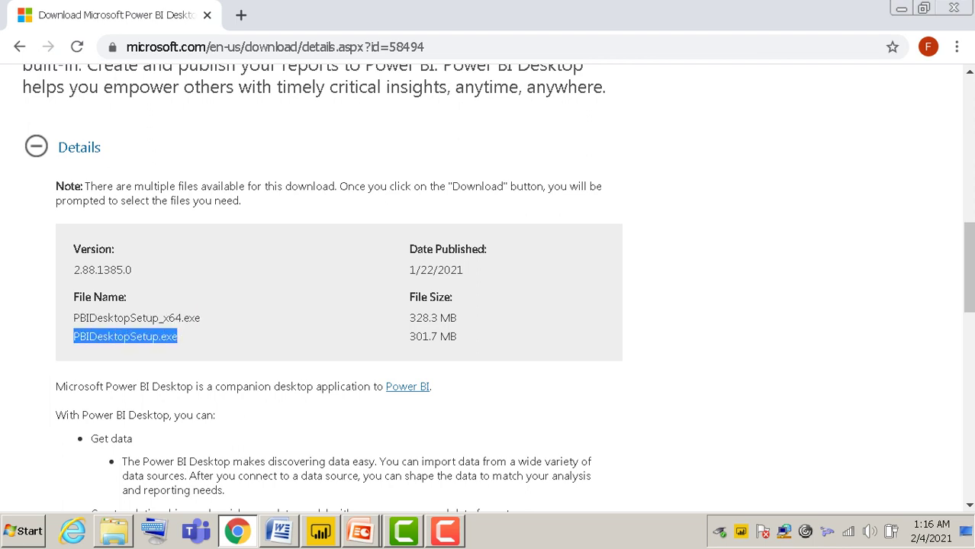
# Step: Read the list of what Power BI Desktop can do in the Details section, and collapse the section
pyautogui.scroll(-1, 489, 286)
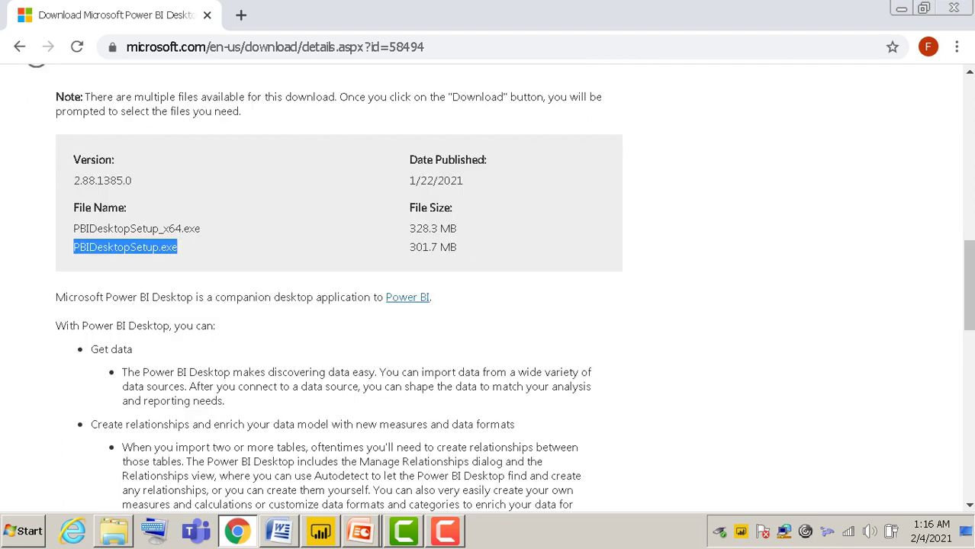
pyautogui.scroll(-1, 488, 286)
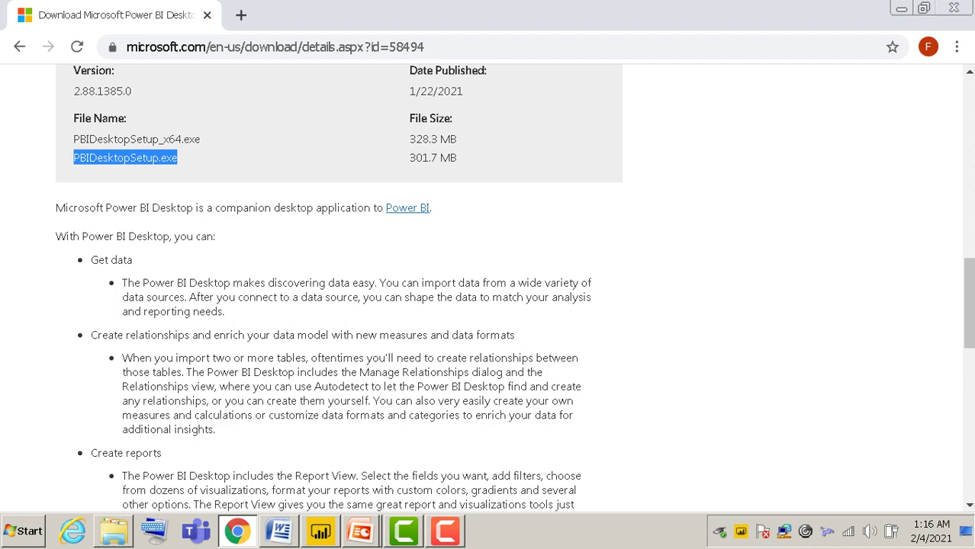
pyautogui.scroll(-3, 488, 290)
pyautogui.scroll(1, 488, 290)
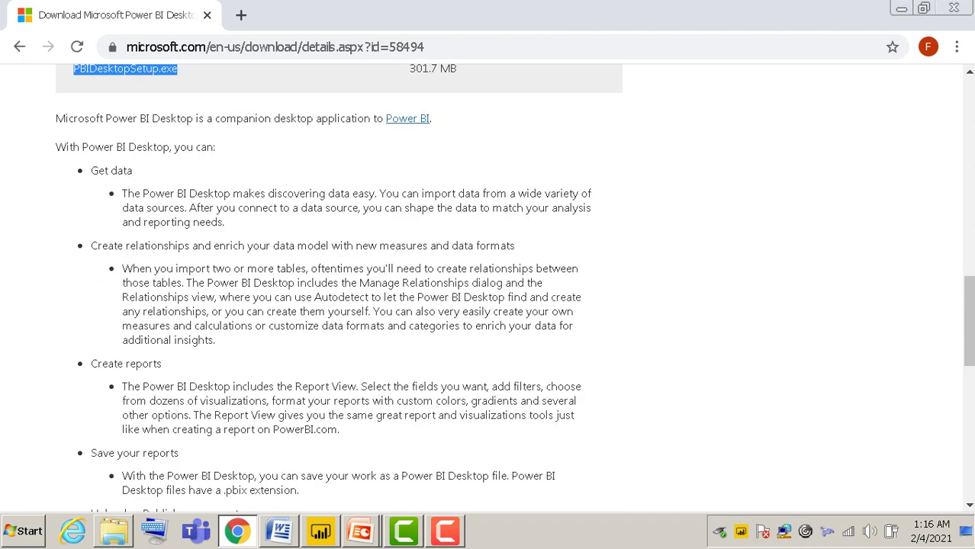
pyautogui.scroll(-1, 488, 289)
pyautogui.scroll(1, 489, 290)
pyautogui.scroll(-1, 488, 290)
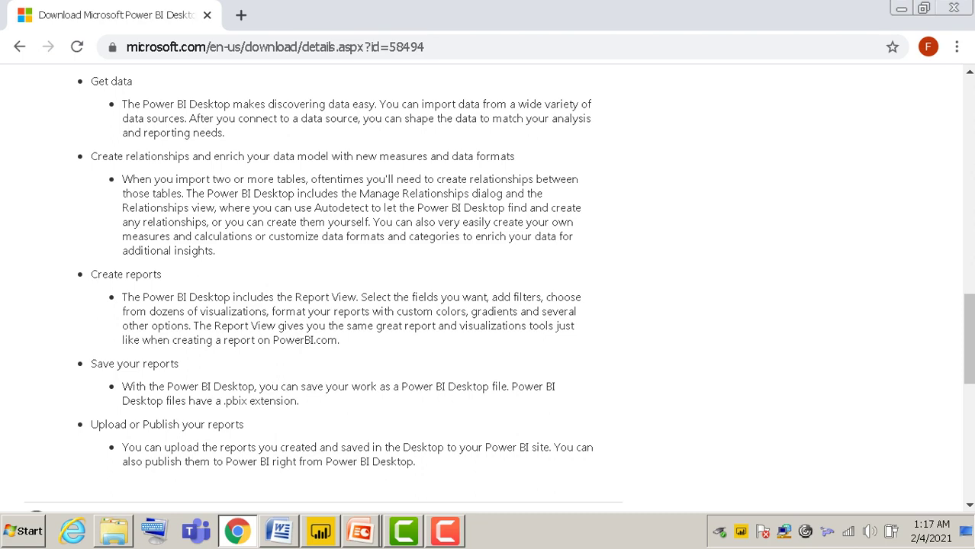
pyautogui.scroll(-3, 488, 290)
pyautogui.scroll(6, 488, 290)
pyautogui.scroll(2, 488, 290)
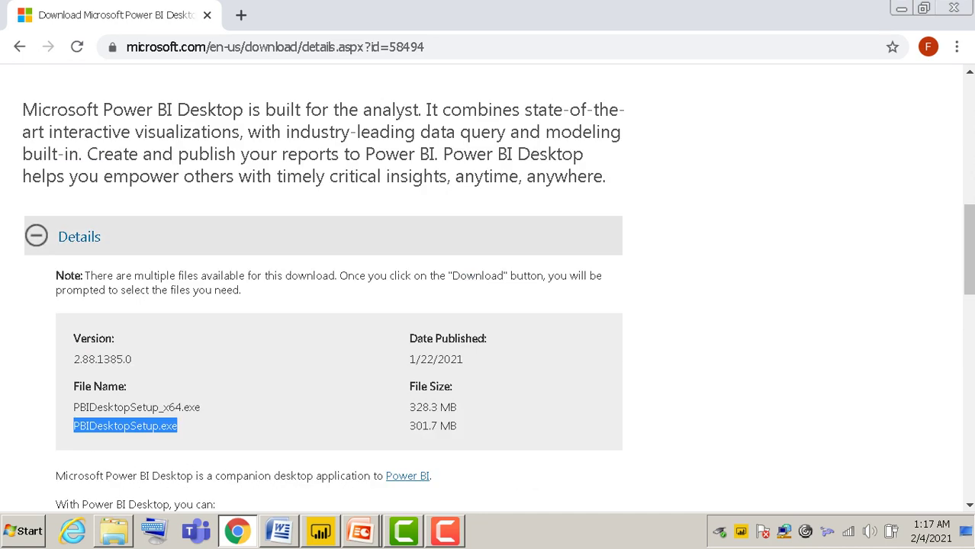
pyautogui.click(80, 237)
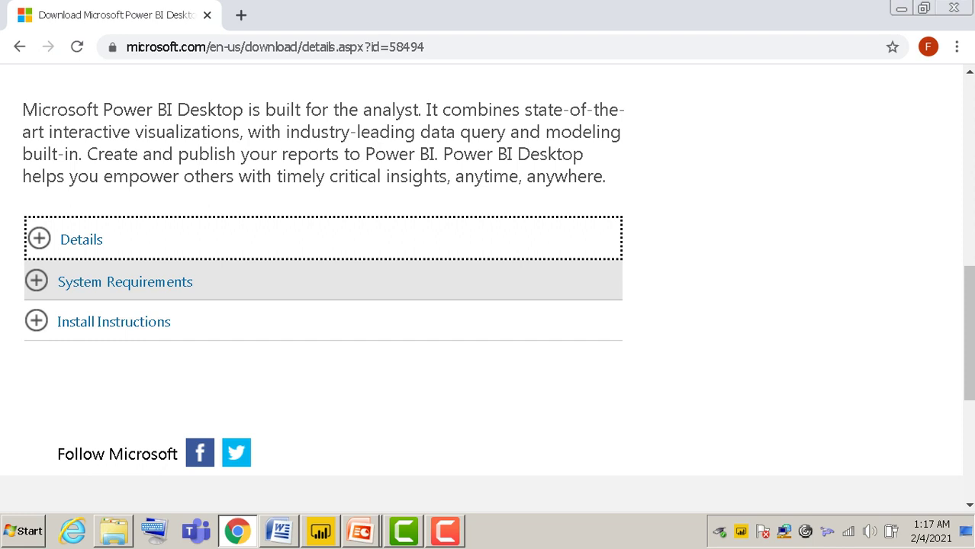
# Step: Expand the System Requirements section, read the supported operating systems and platforms, and collapse it
pyautogui.press('Tab')
pyautogui.hotkey('shift', 'F10')
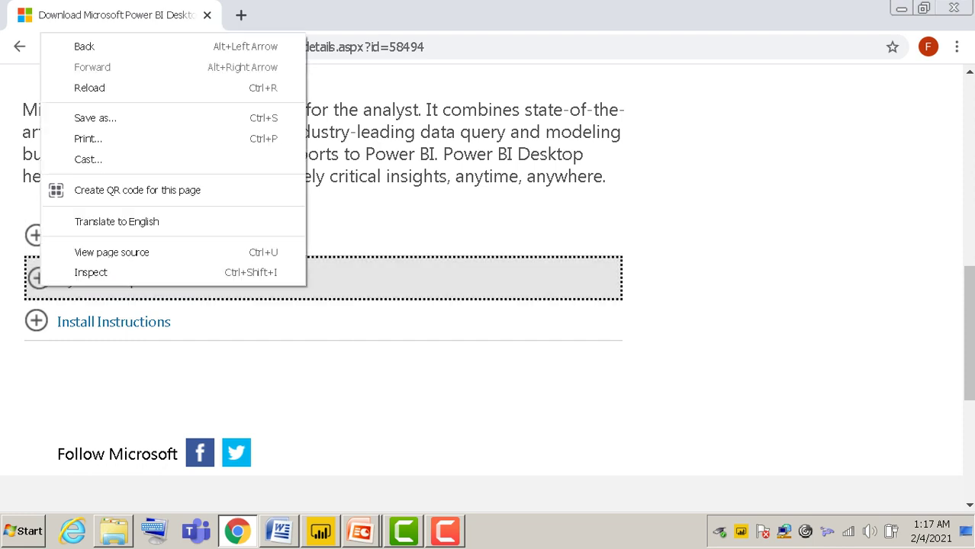
pyautogui.press('Escape')
pyautogui.press('Return')
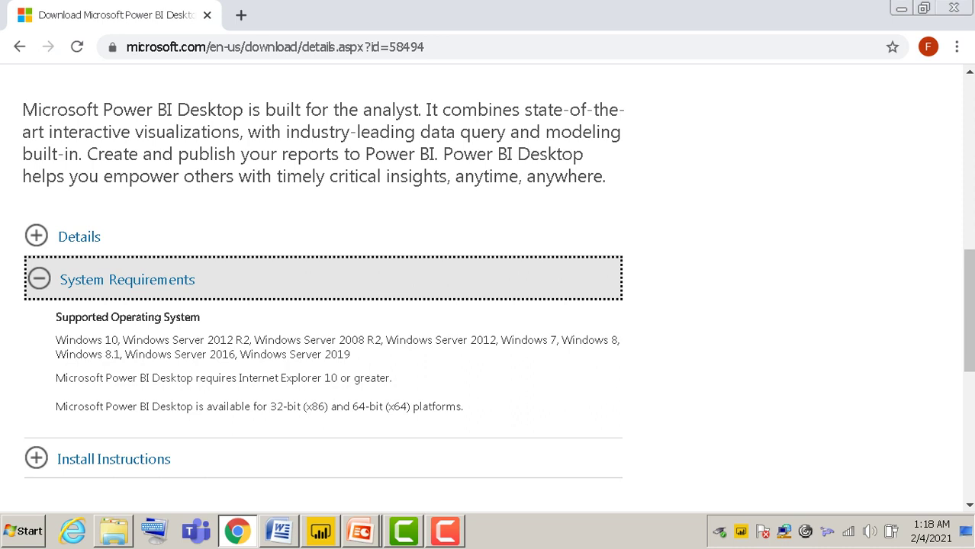
pyautogui.scroll(-1, 320, 290)
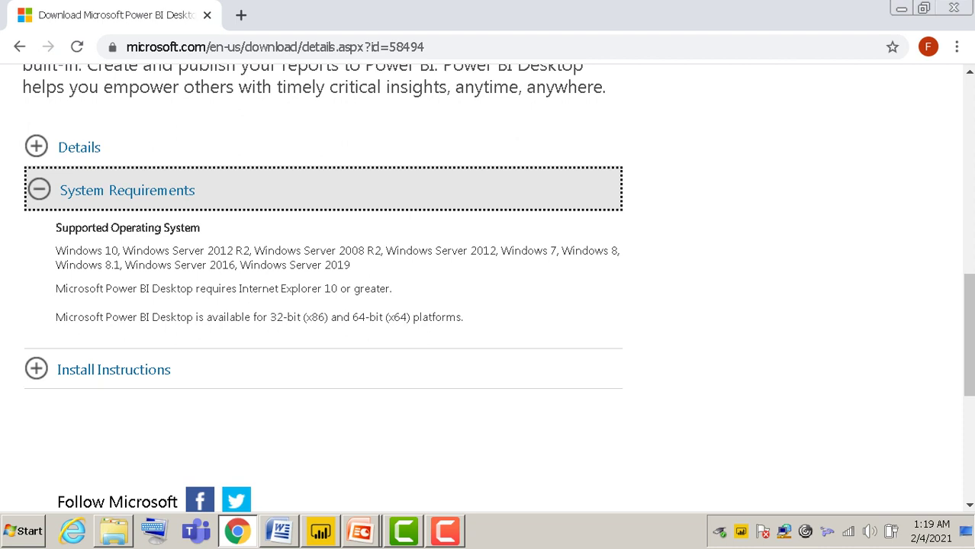
pyautogui.press('Return')
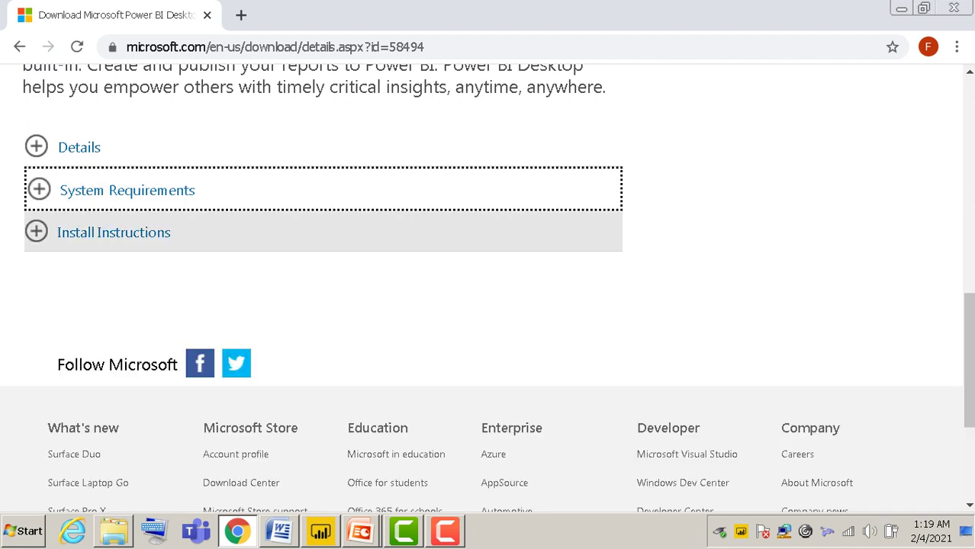
# Step: Expand the Install Instructions section, read how to install Power BI Desktop, and collapse it
pyautogui.press('Tab')
pyautogui.press('Return')
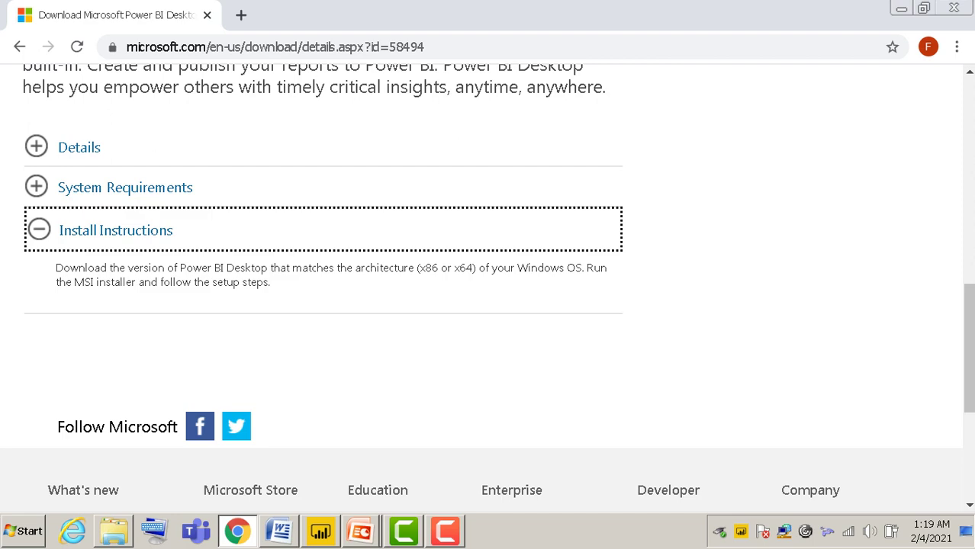
pyautogui.press('Return')
# Step: Start the English Power BI Desktop download to open the file choices, and highlight part of the PBIDesktopSetup_x64.exe file name
pyautogui.scroll(4, 488, 290)
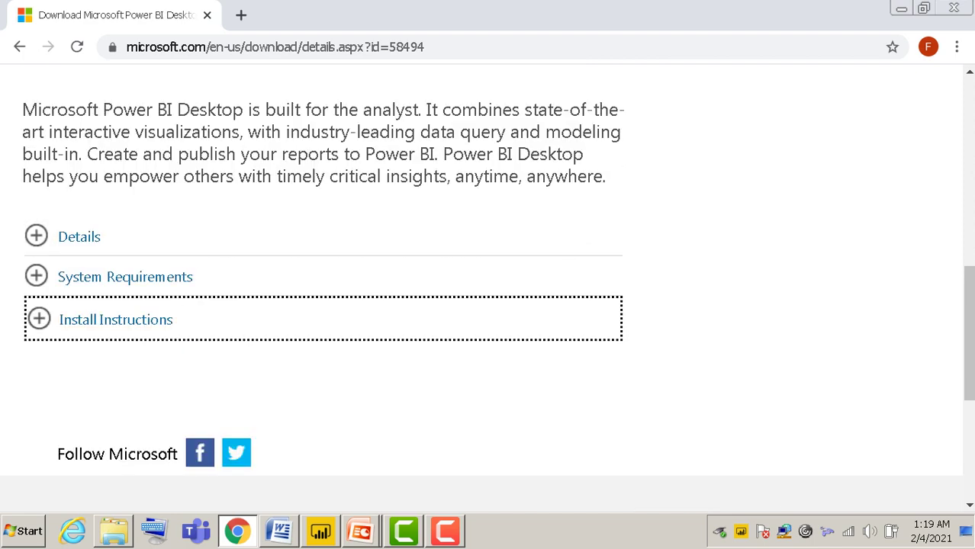
pyautogui.scroll(4, 488, 289)
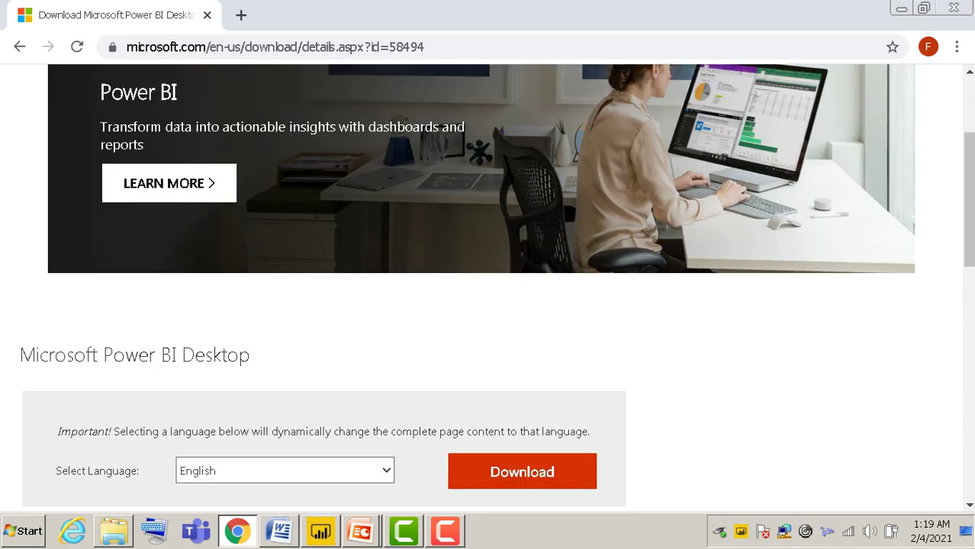
pyautogui.scroll(-4, 488, 290)
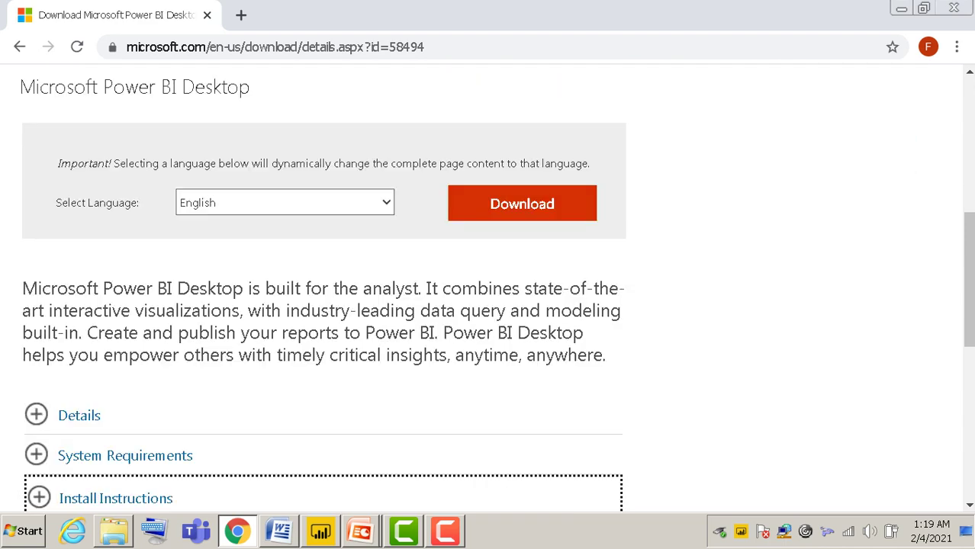
pyautogui.hotkey('shift', 'Tab')
pyautogui.hotkey('shift', 'Tab')
pyautogui.hotkey('shift', 'Tab')
pyautogui.press('Return')
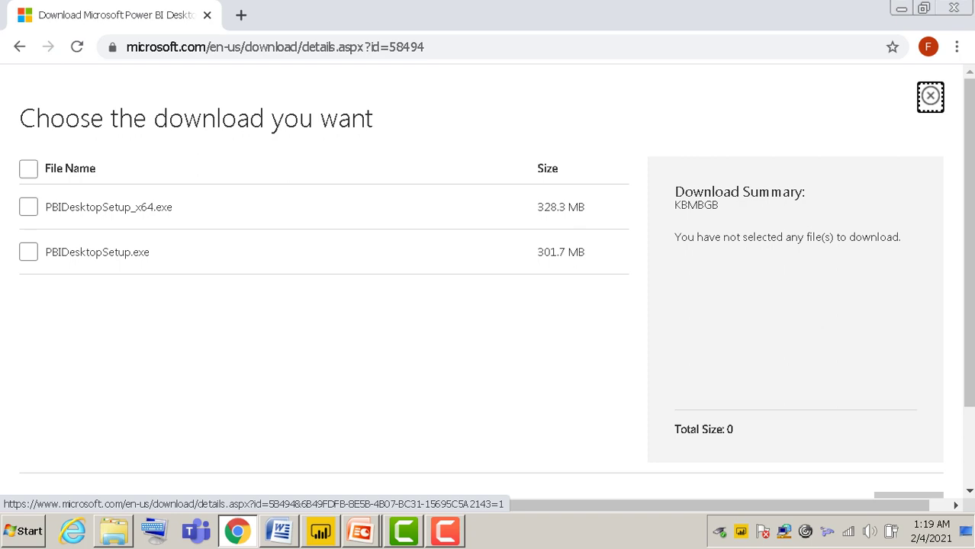
pyautogui.moveTo(108, 207); pyautogui.dragTo(174, 207)
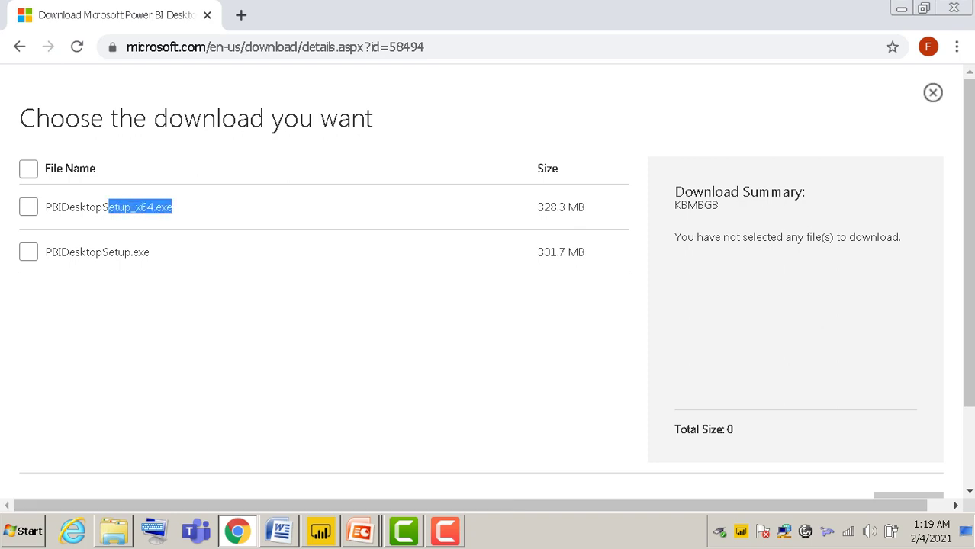
# Step: Compare the names of the two setup files, select PBIDesktopSetup_x64.exe, and start its download
pyautogui.moveTo(45, 251); pyautogui.dragTo(150, 252)
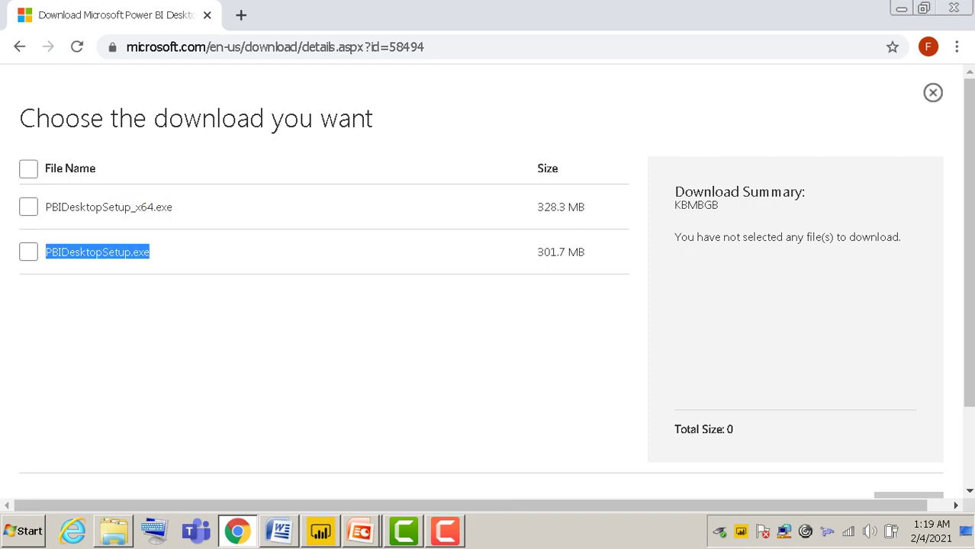
pyautogui.moveTo(131, 207); pyautogui.dragTo(162, 207)
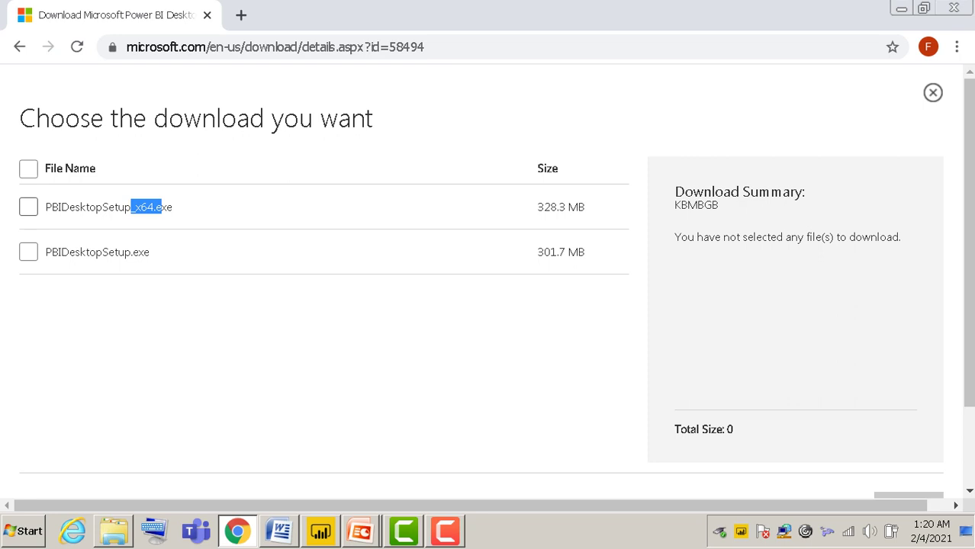
pyautogui.click(29, 207)
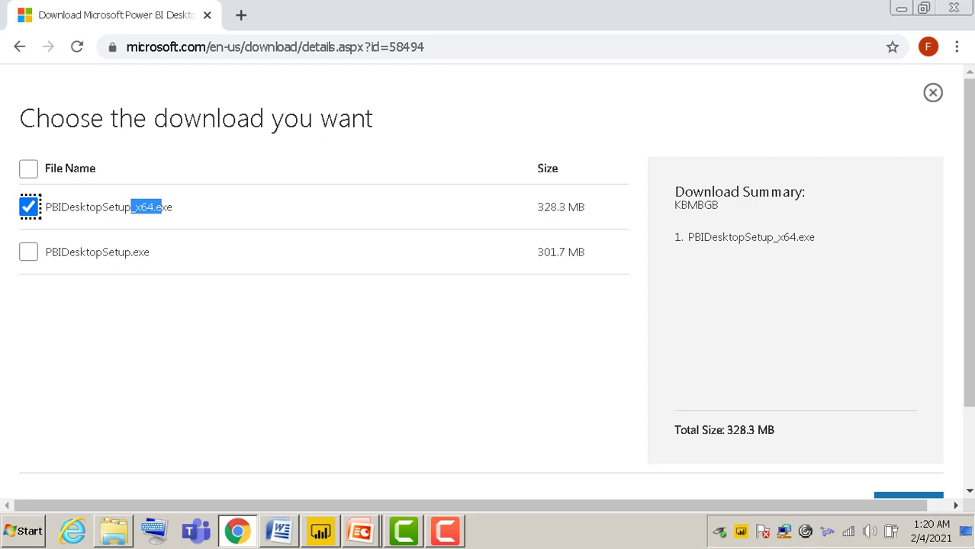
pyautogui.scroll(-3, 496, 274)
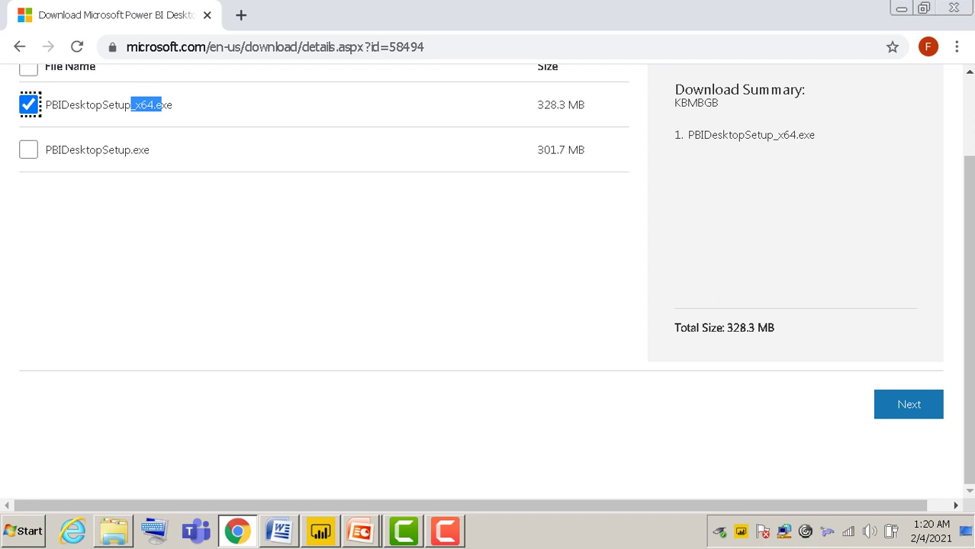
pyautogui.click(908, 404)
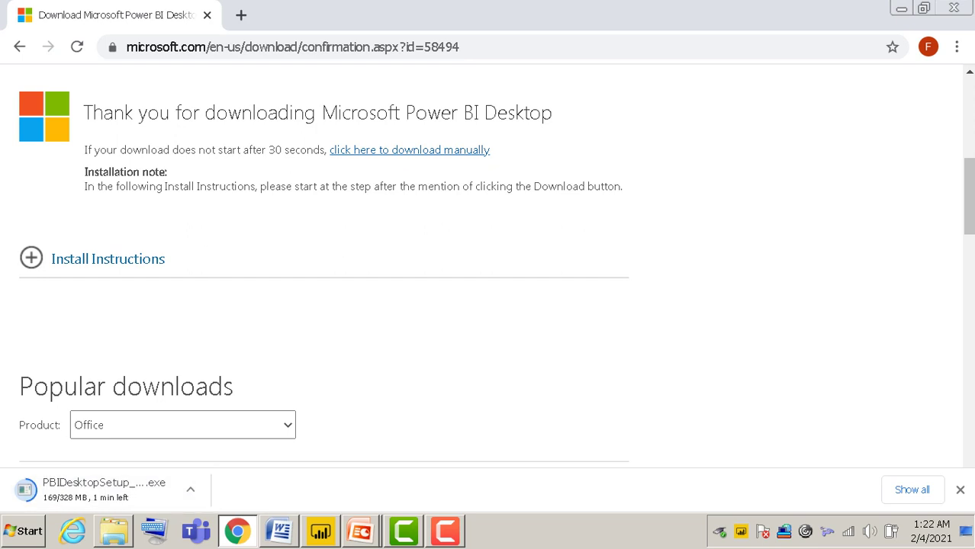
# Step: Cancel the running download of the Power BI Desktop setup file
pyautogui.click(190, 488)
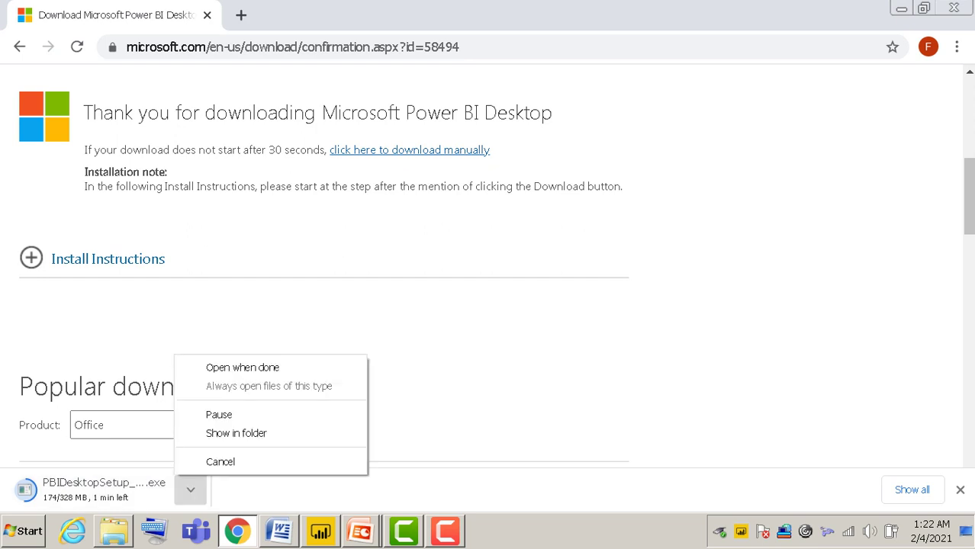
pyautogui.click(210, 462)
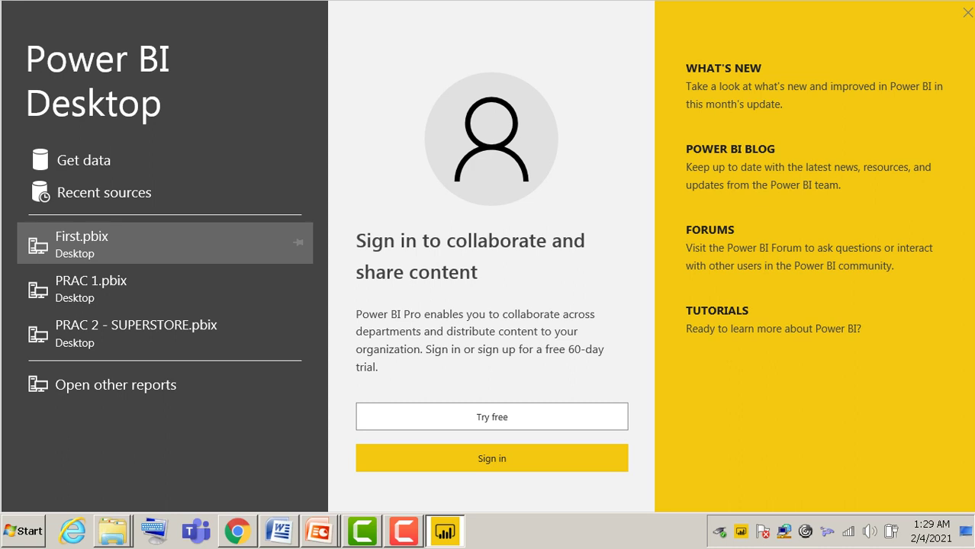
# Step: Switch to Power BI Desktop and dismiss its start screen to reach the blank report
pyautogui.click(967, 12)
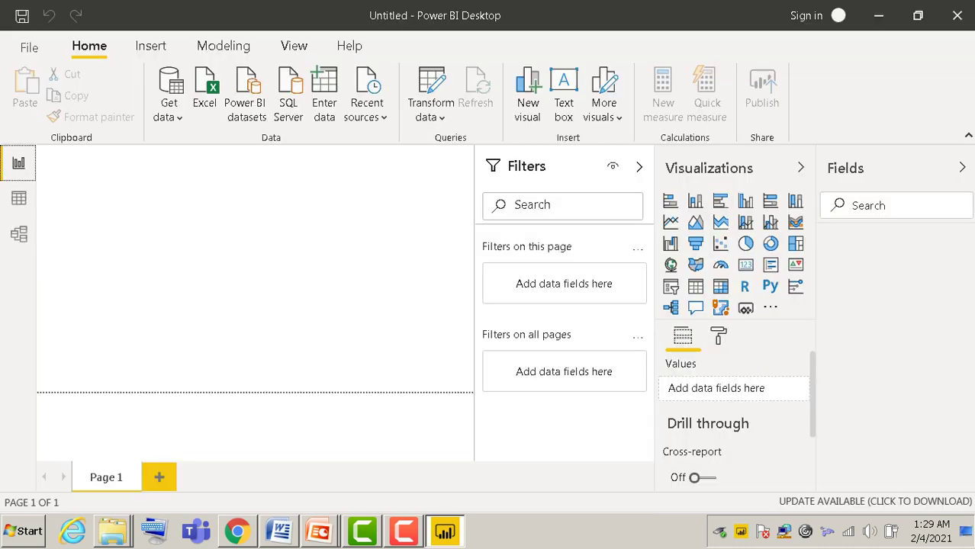